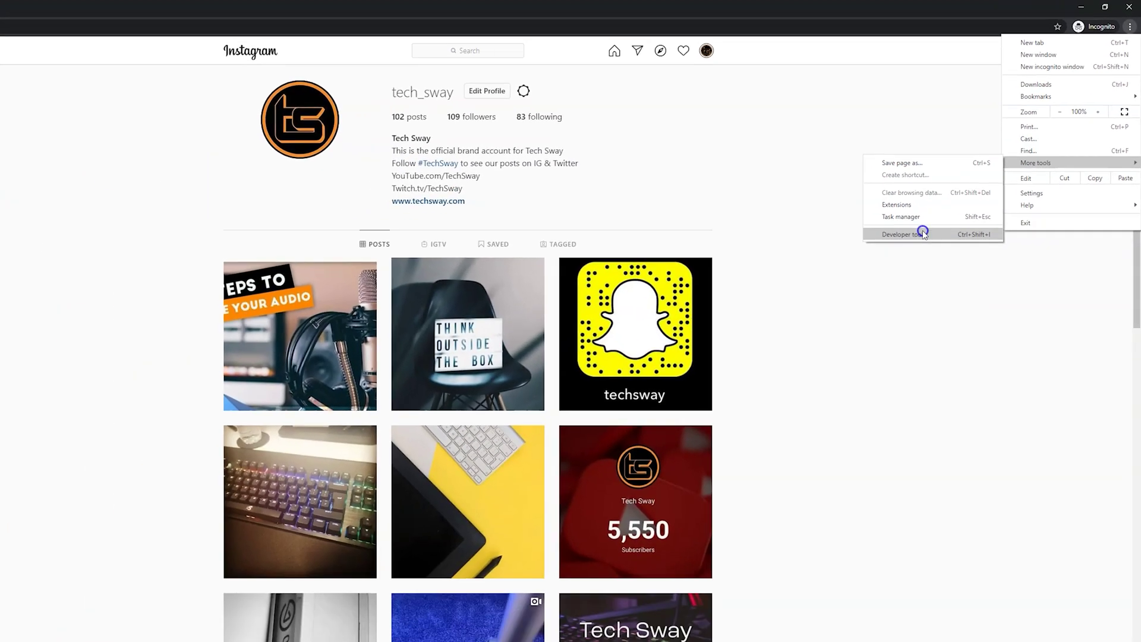
- Open Chrome's developer tools beside the Instagram profile page
left_click(923, 232)
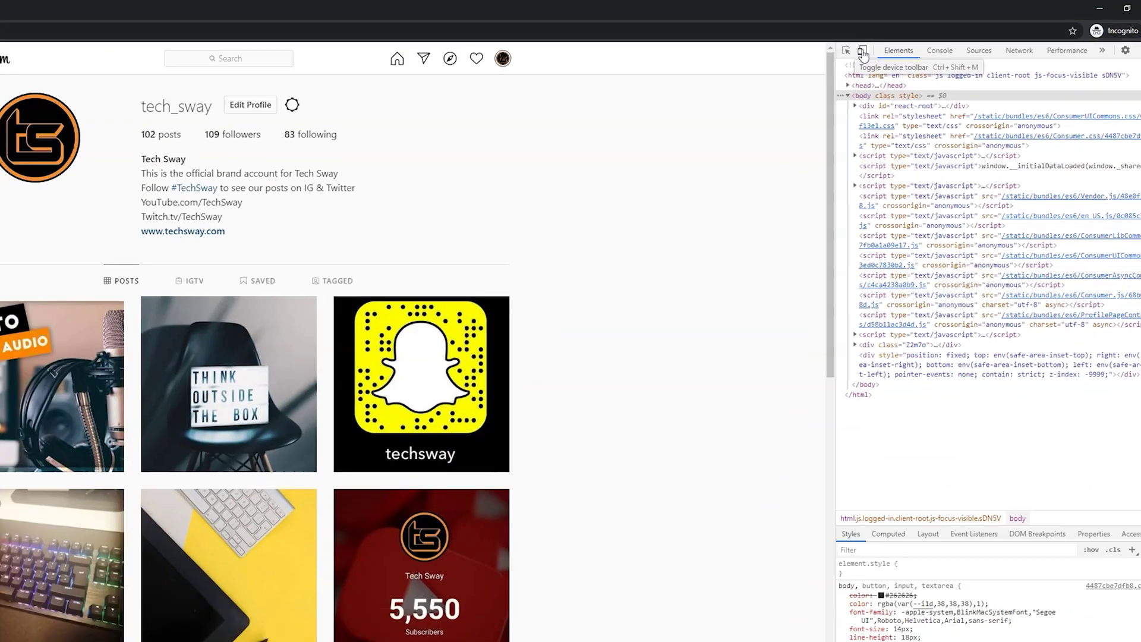
- Turn on the DevTools device toolbar to render the profile as a Pixel 2 XL phone
left_click(863, 55)
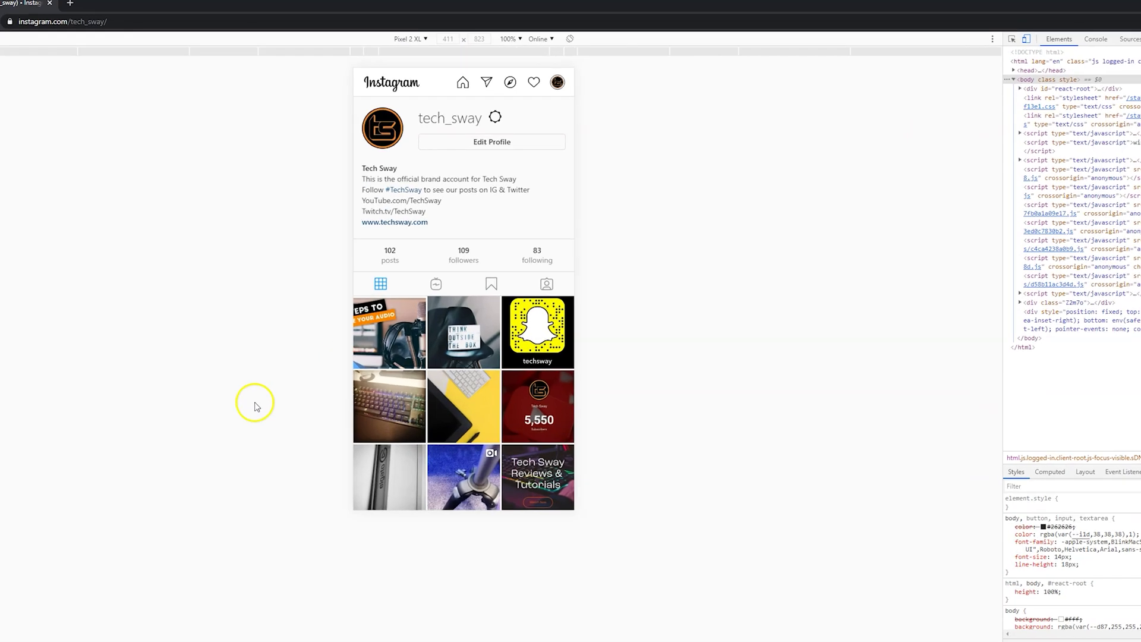
- Keep Pixel 2 XL as the emulated device and set the emulation zoom to 150%
left_click(486, 60)
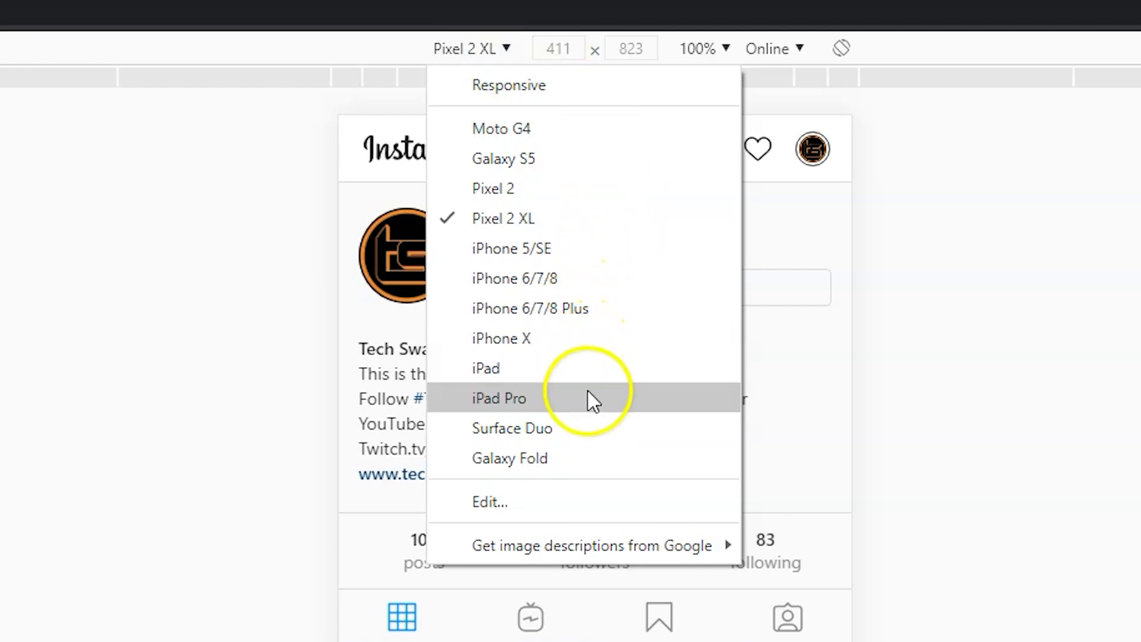
left_click(570, 224)
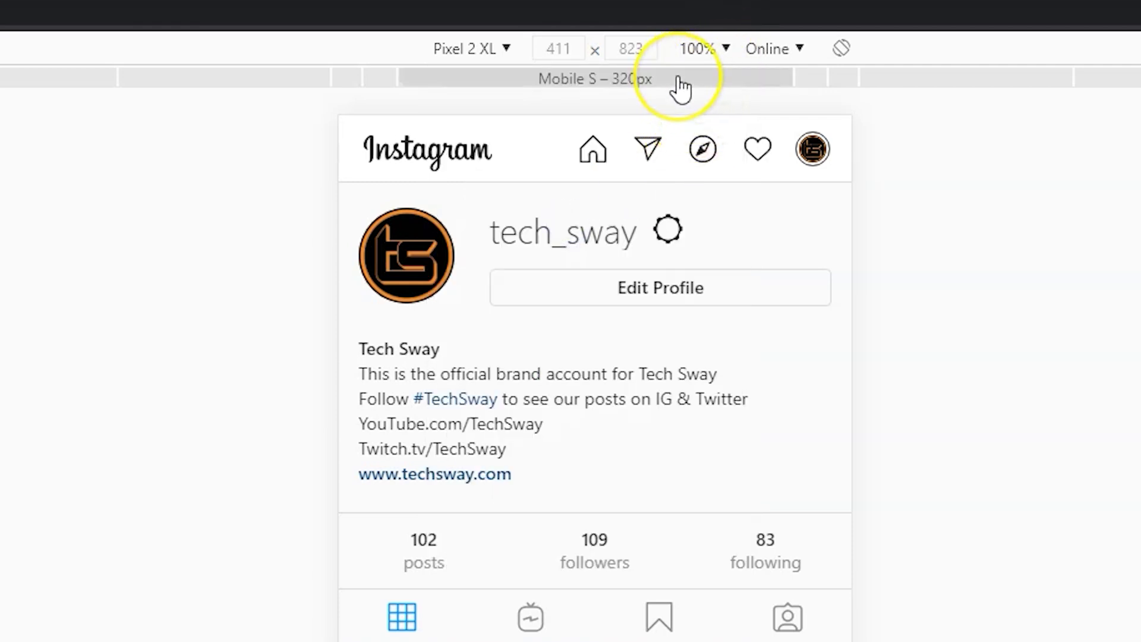
left_click(700, 48)
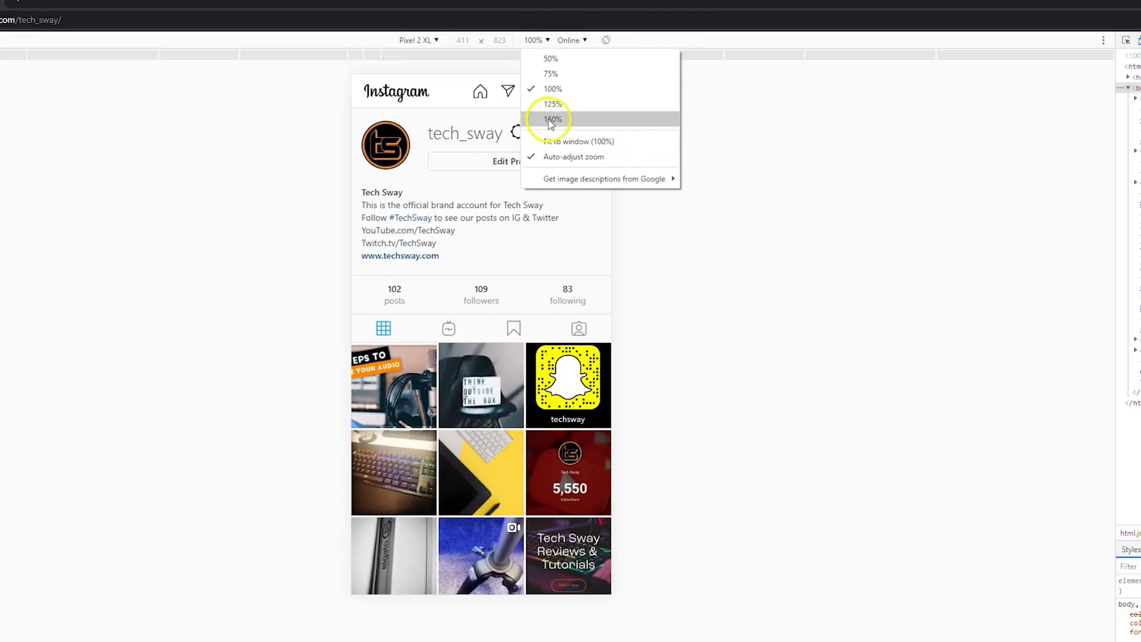
left_click(551, 121)
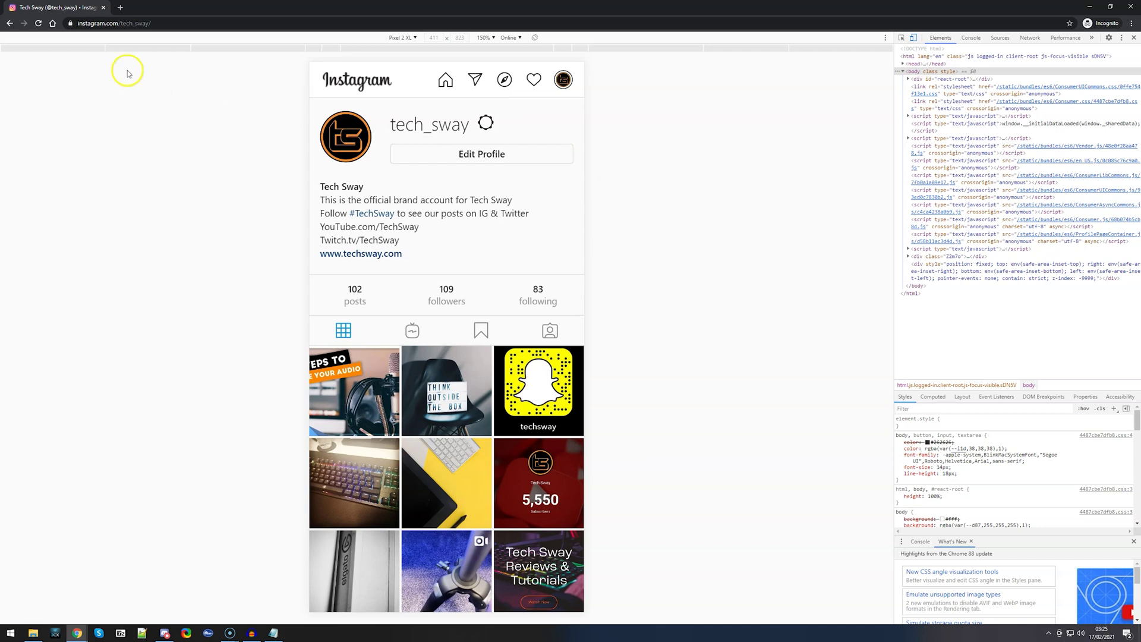
- Reload Instagram into its mobile layout and bring up the new-post file dialog in Pictures
left_click(38, 24)
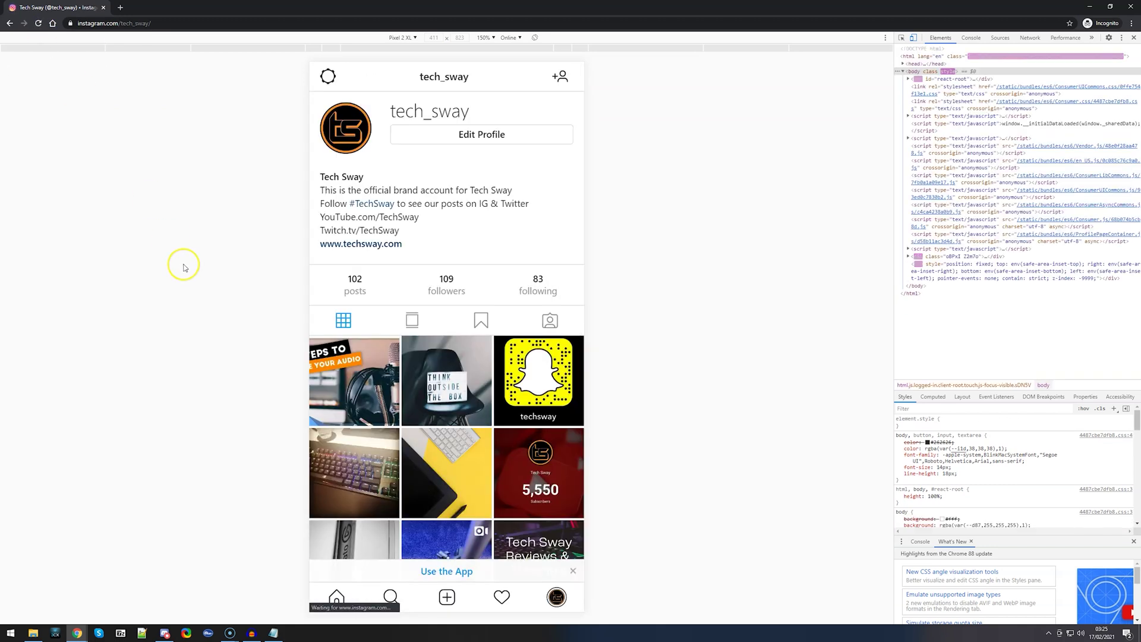
left_click(176, 258)
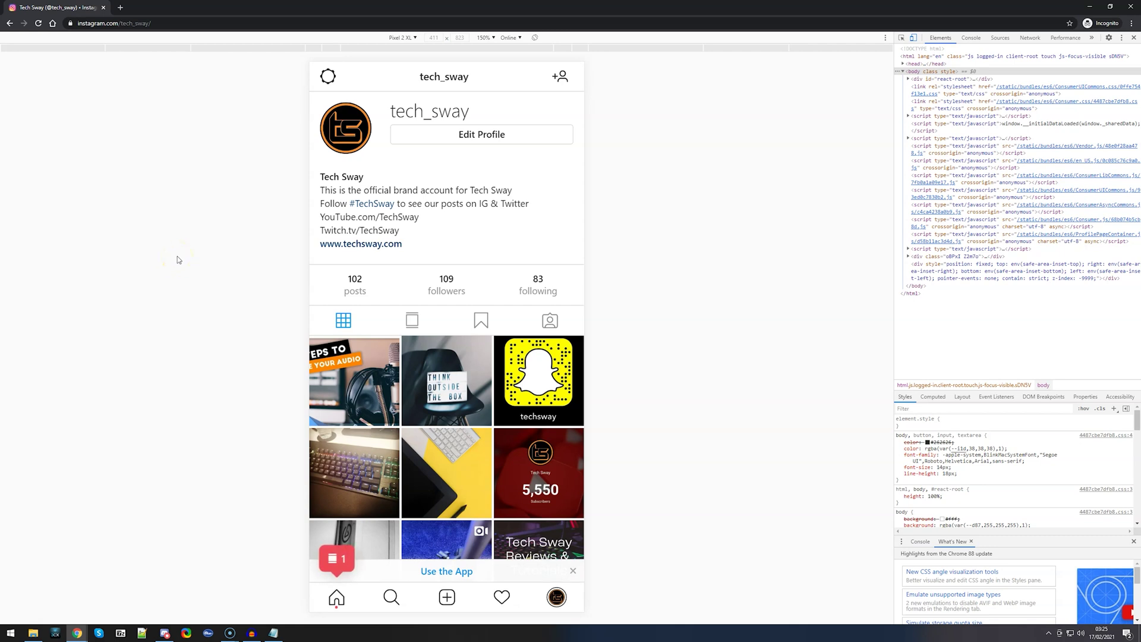
left_click(452, 585)
- Load the laptop-on-desk photo into a new post at its original shape and advance to captioning
left_click(447, 597)
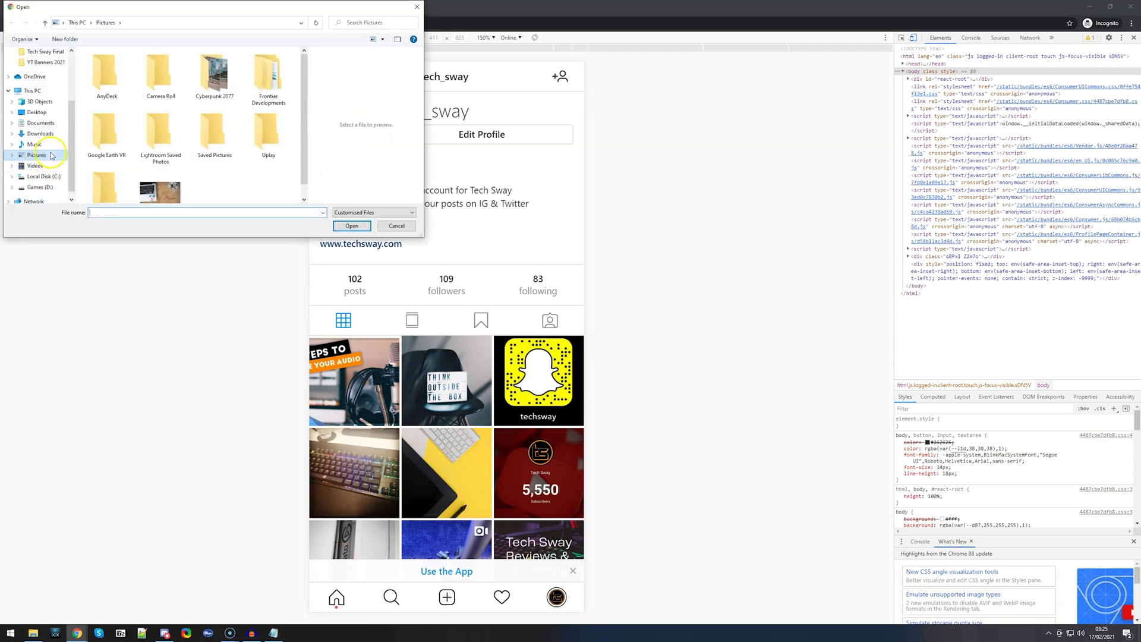
scroll(248, 166, "down", 1)
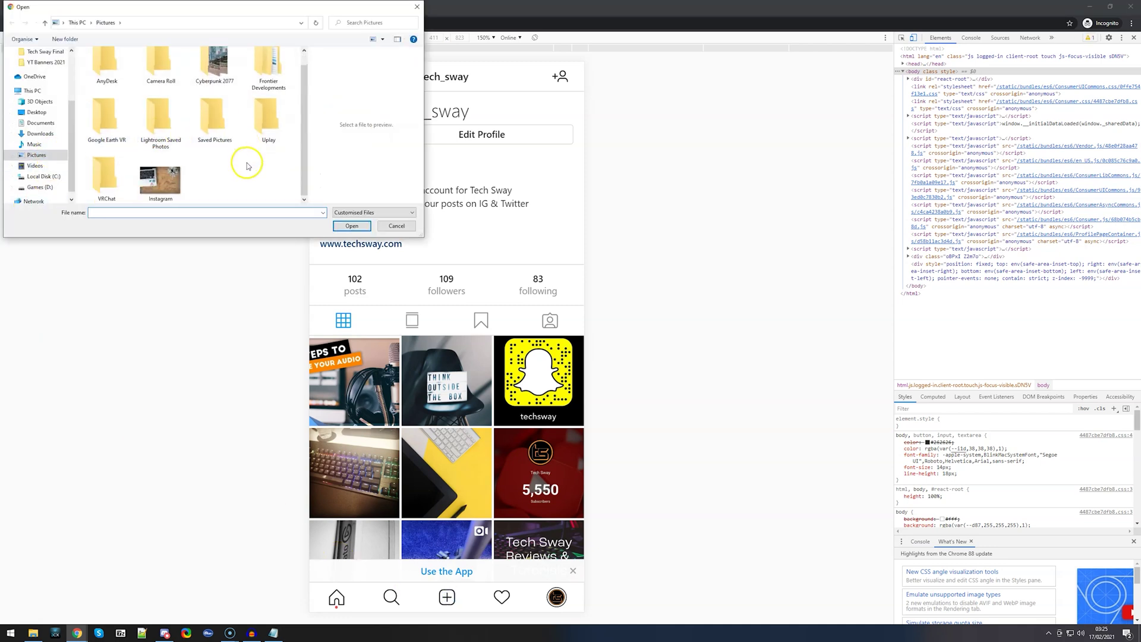
left_click(161, 179)
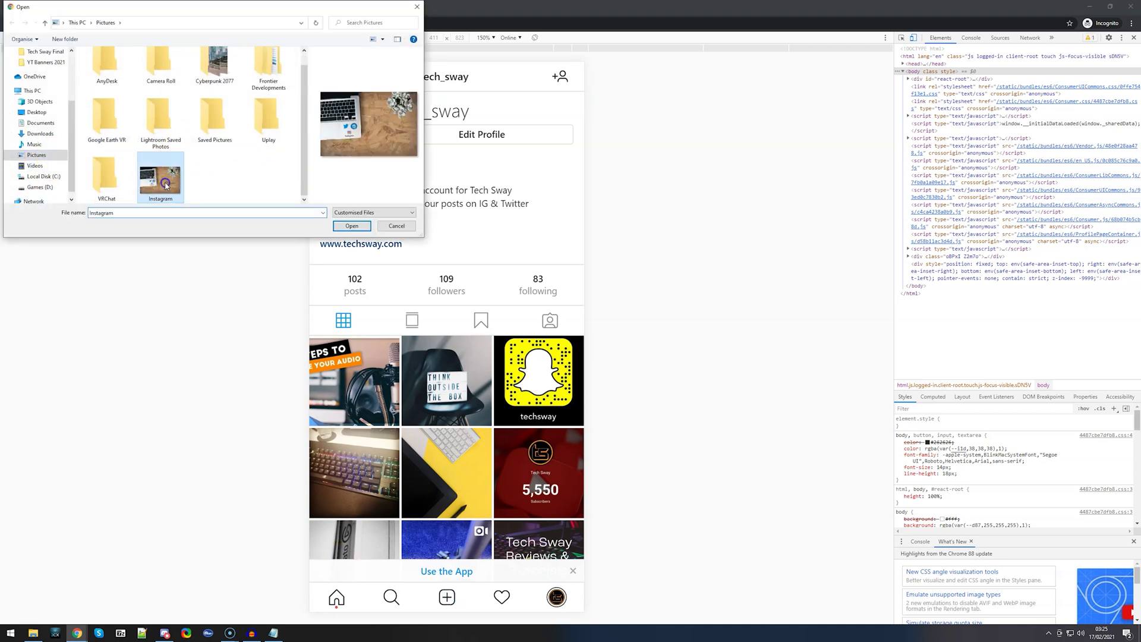
left_click(353, 226)
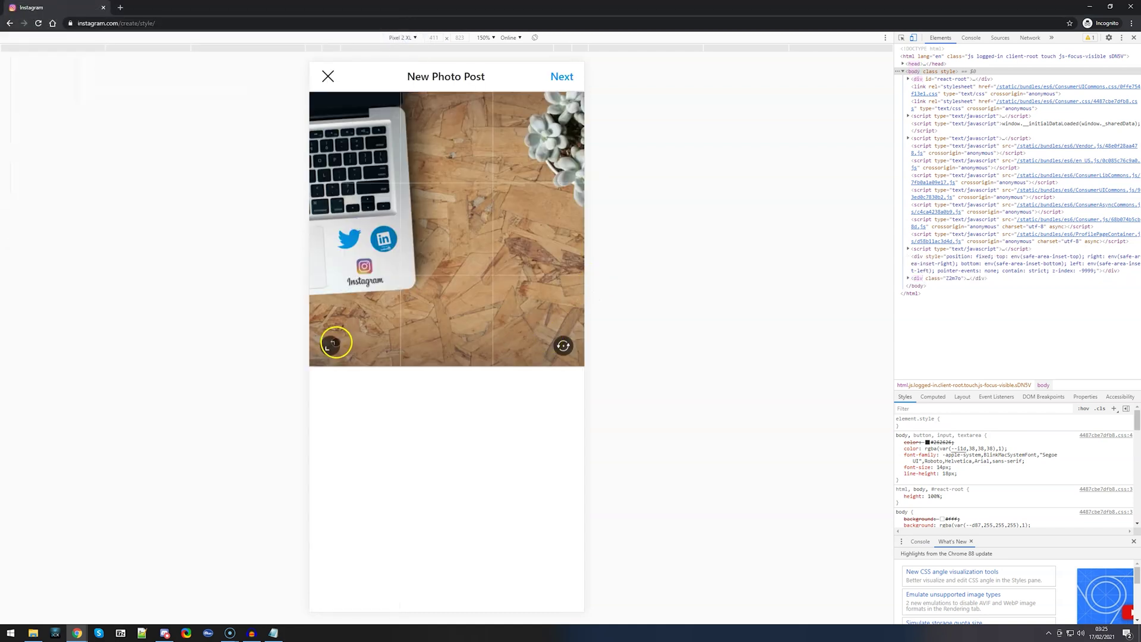
left_click(334, 343)
left_click(330, 345)
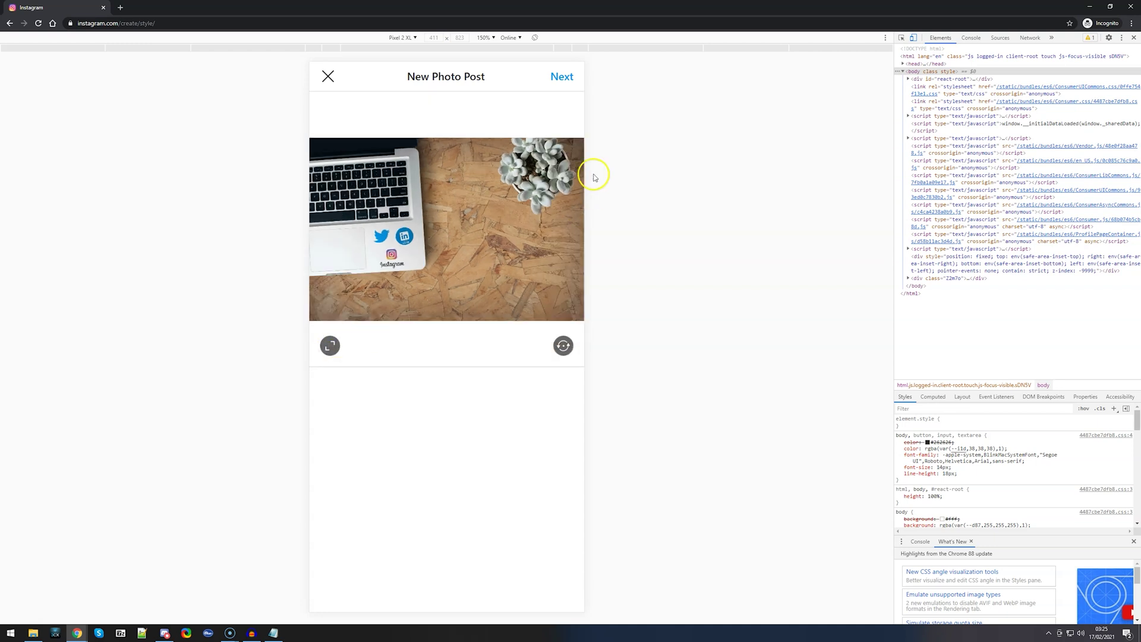
left_click(570, 76)
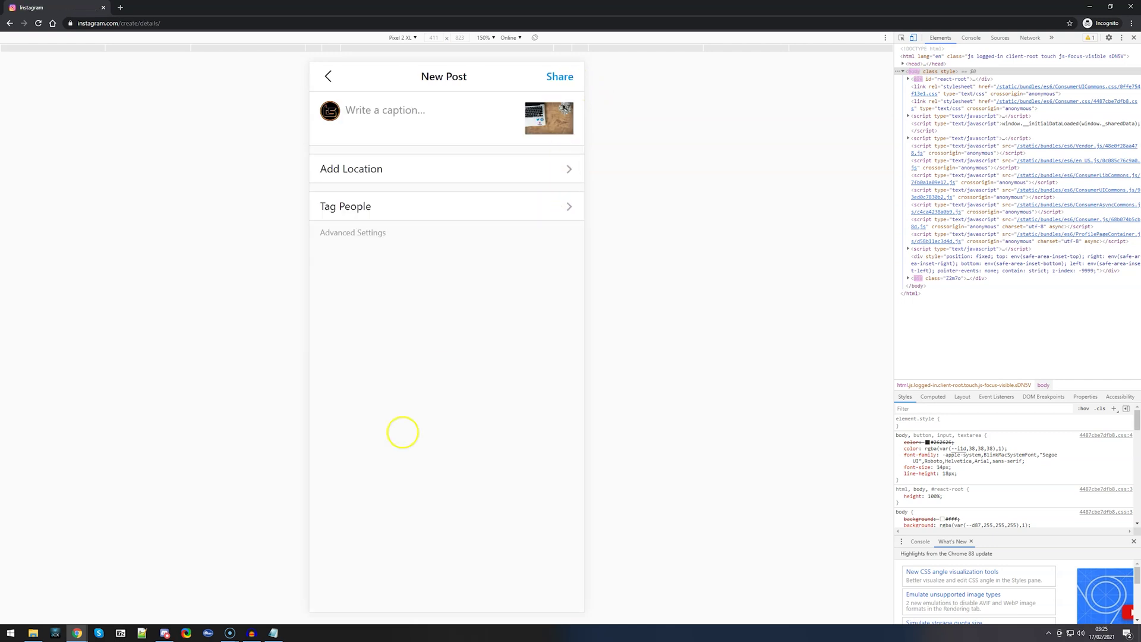
- Paste the prepared Notepad caption 'Learn how to post on IG from your Mac or PC!' into the post
left_click(273, 632)
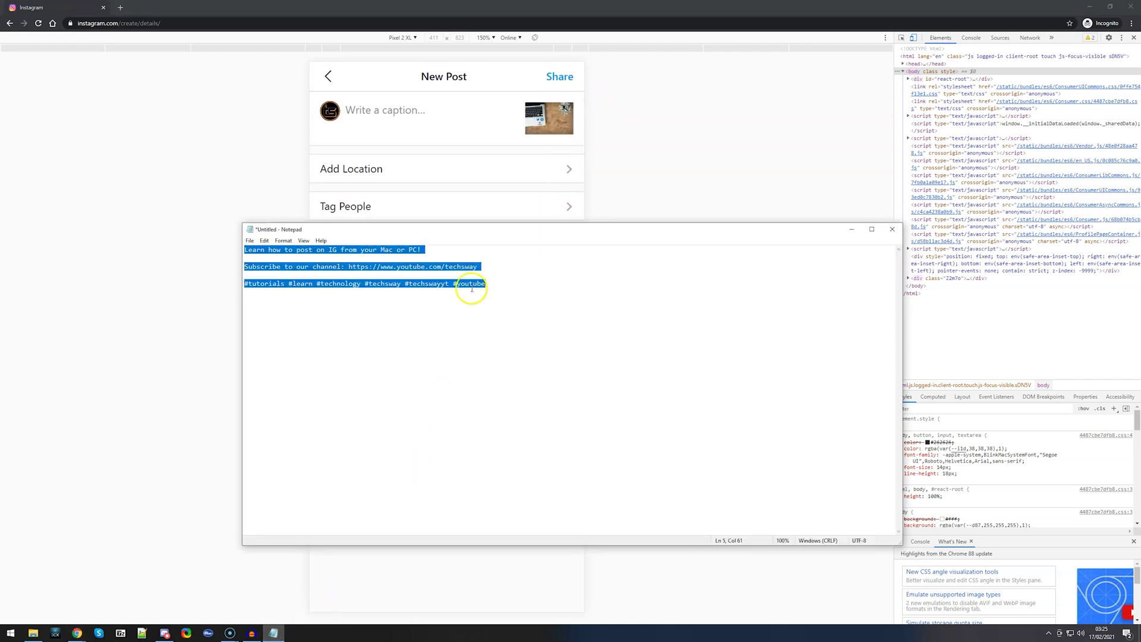
left_click(641, 127)
left_click(470, 115)
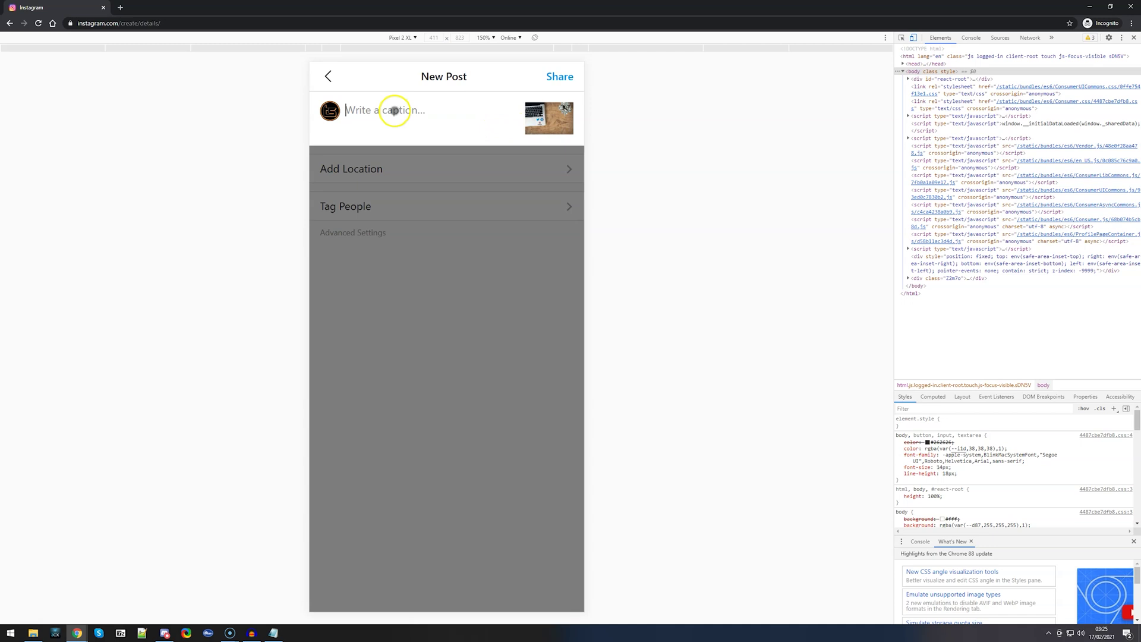
key("ctrl+v")
scroll(456, 128, "up", 2)
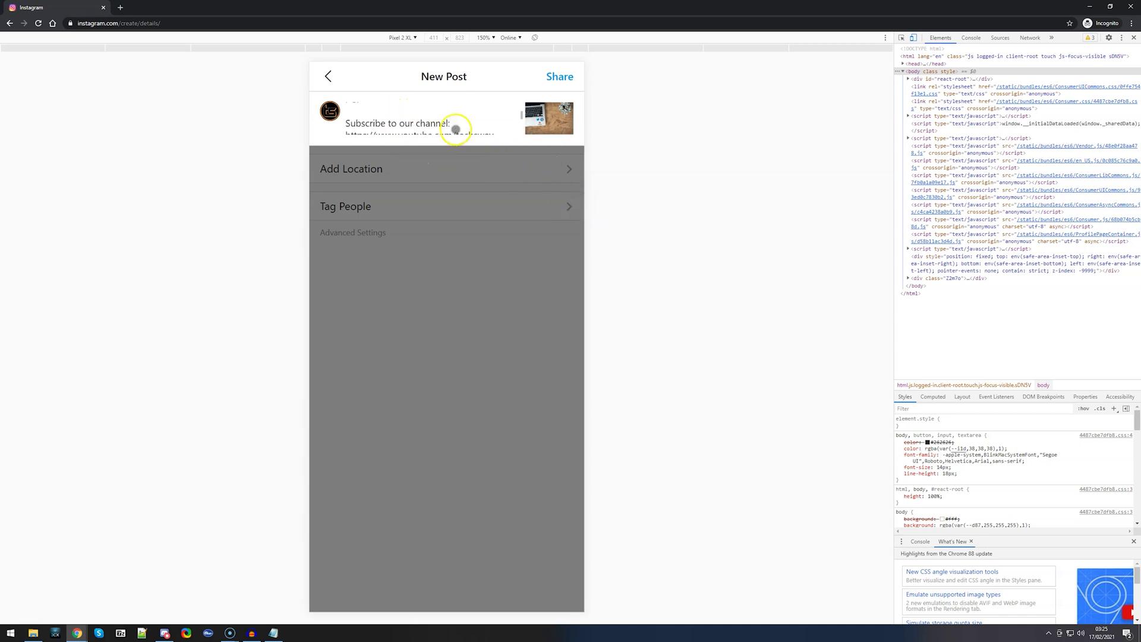
scroll(457, 128, "up", 2)
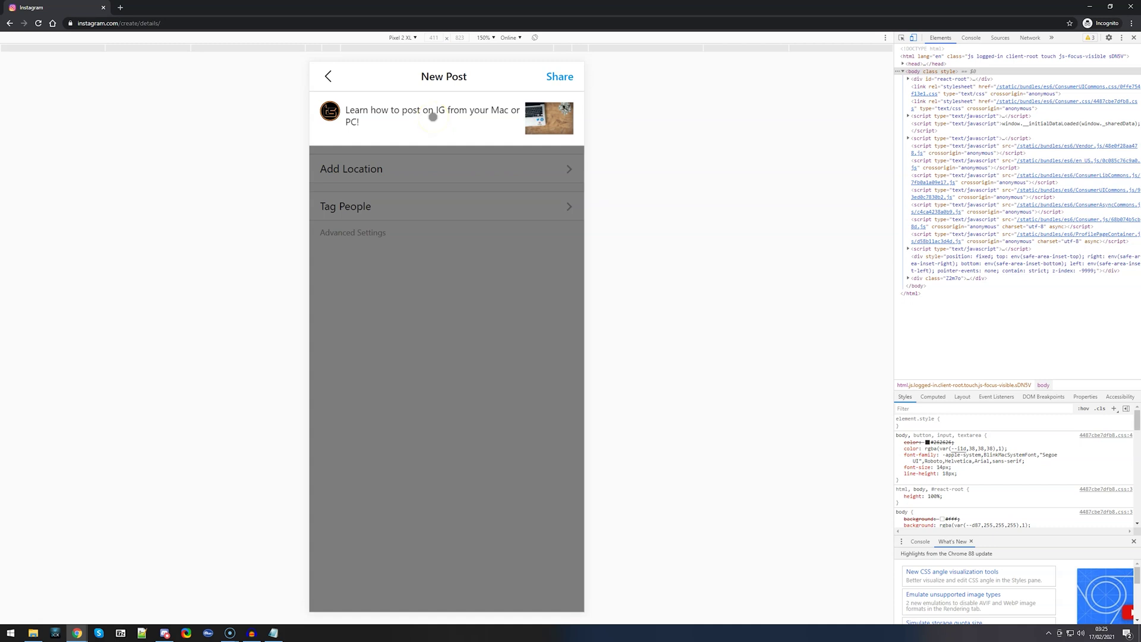
left_click(578, 158)
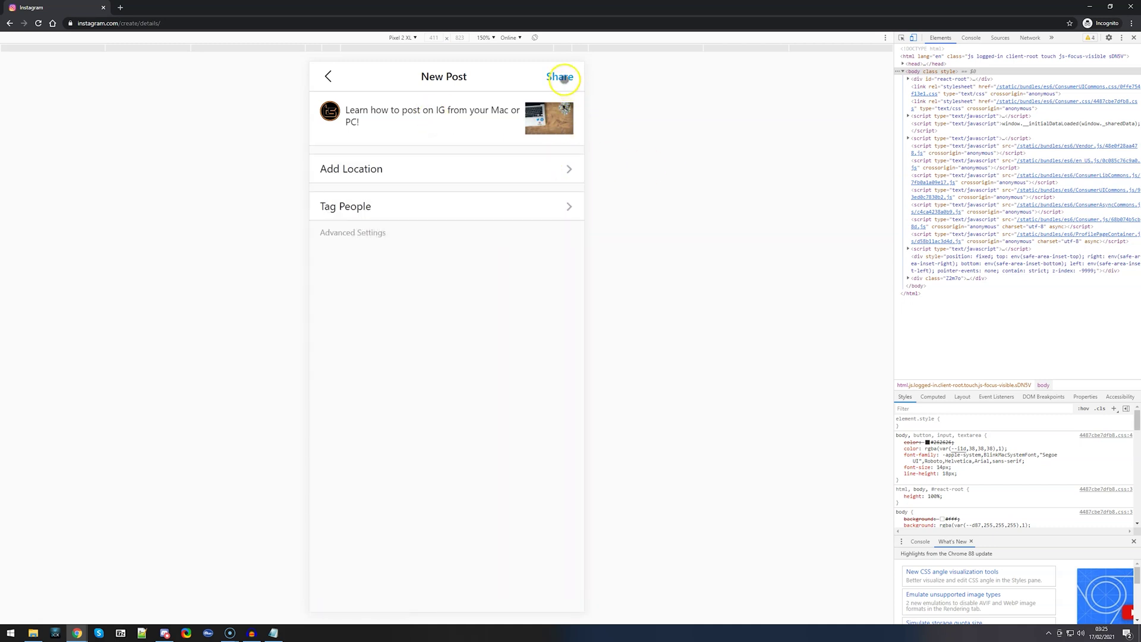
- Share the captioned laptop photo so it tops the home feed
left_click(562, 77)
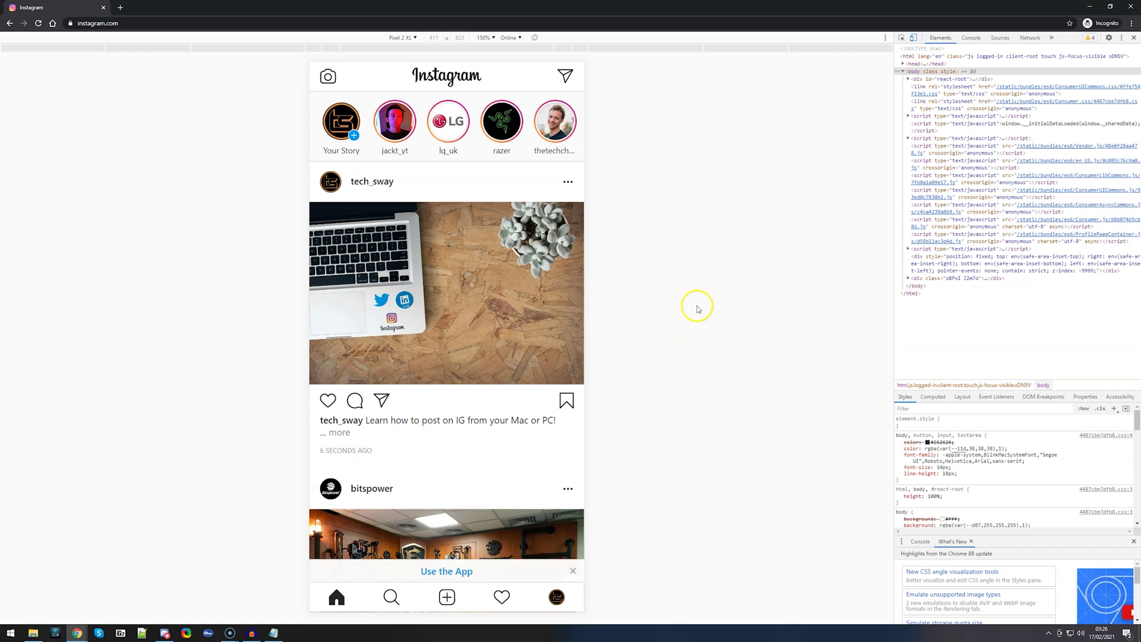
- Turn off device emulation, close DevTools, and reload Instagram in its desktop layout
left_click(915, 41)
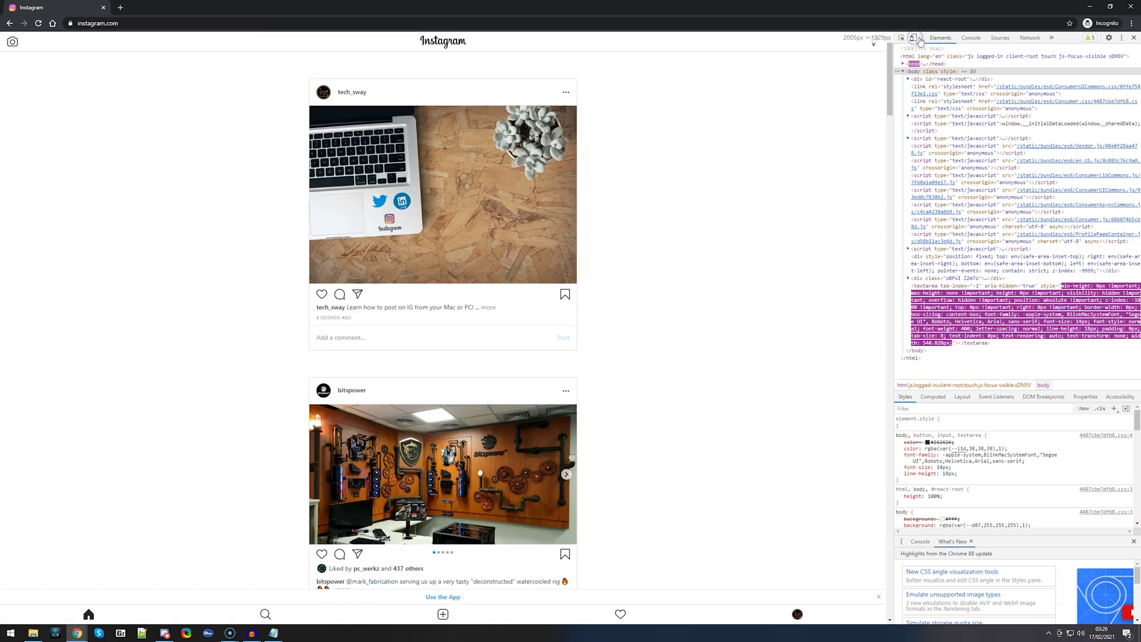
left_click(1134, 39)
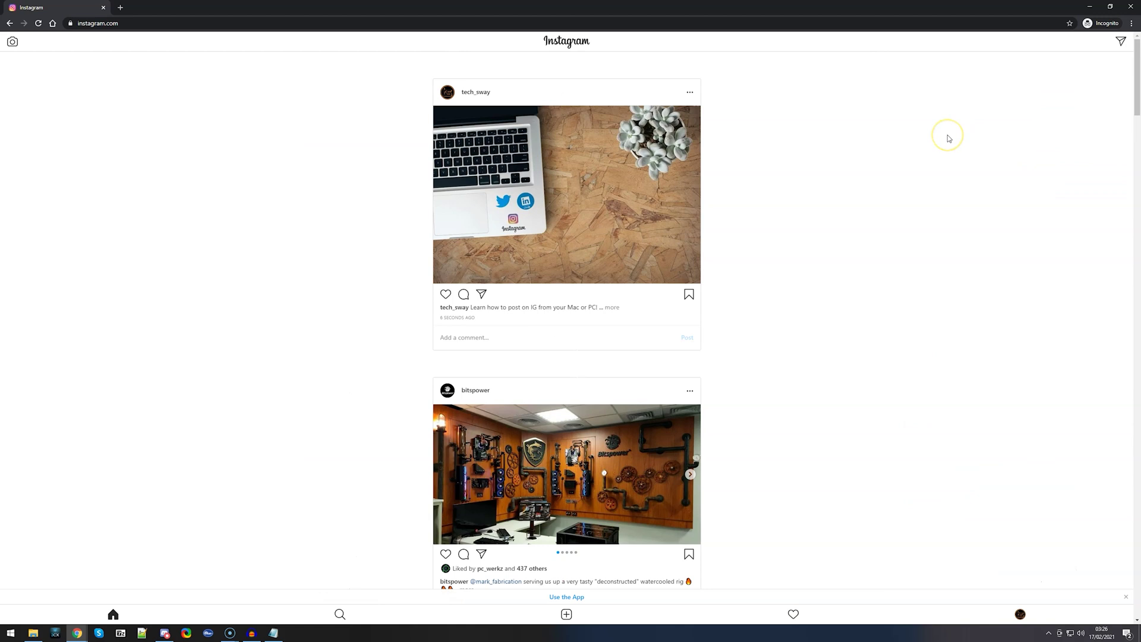
left_click(38, 24)
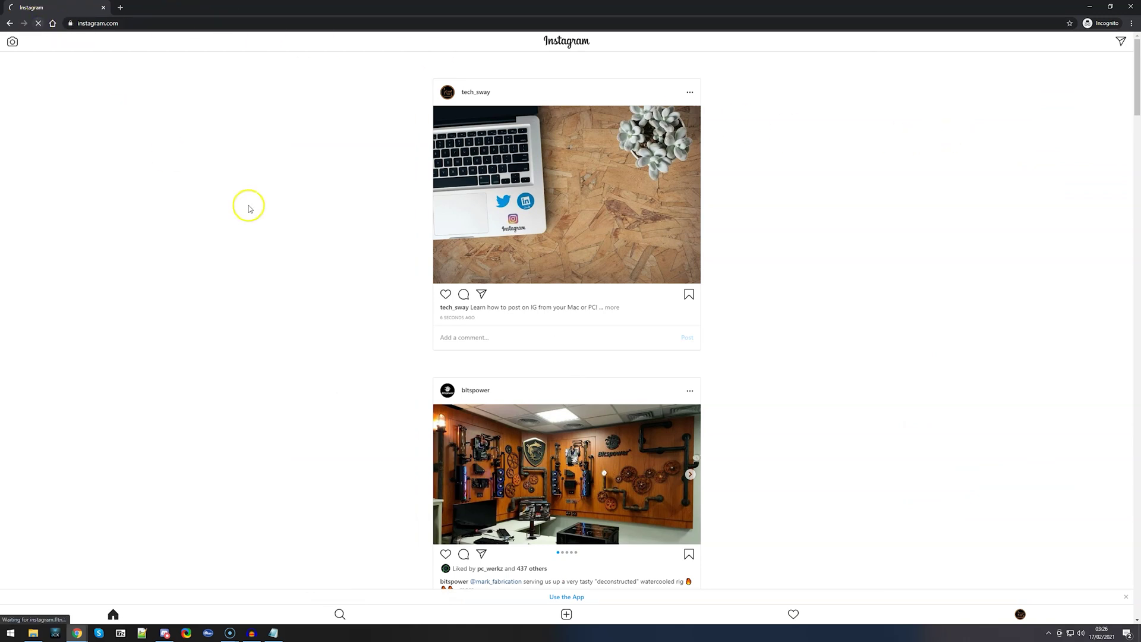